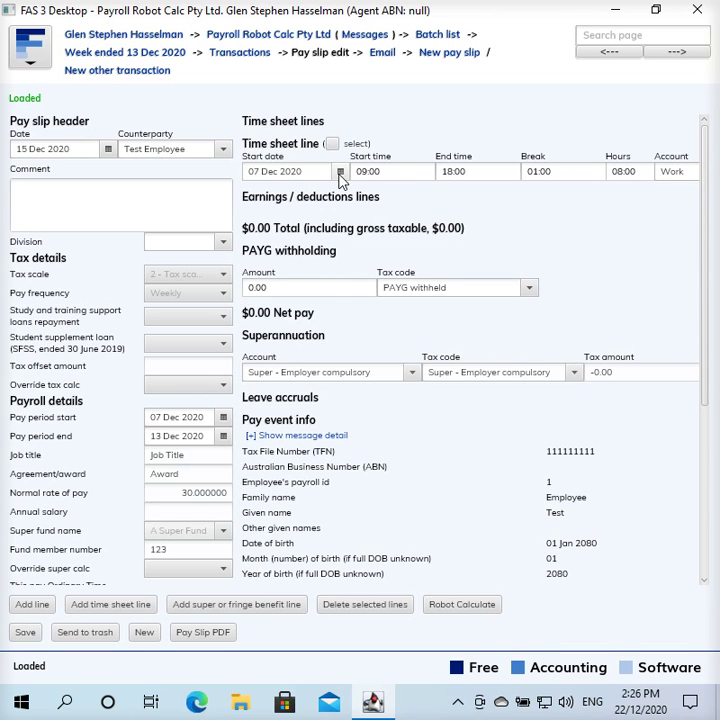
# - Set the time sheet line's start date to 11 Dec 2020 and try Robot Calculate on the pay slip
pyautogui.click(340, 172)
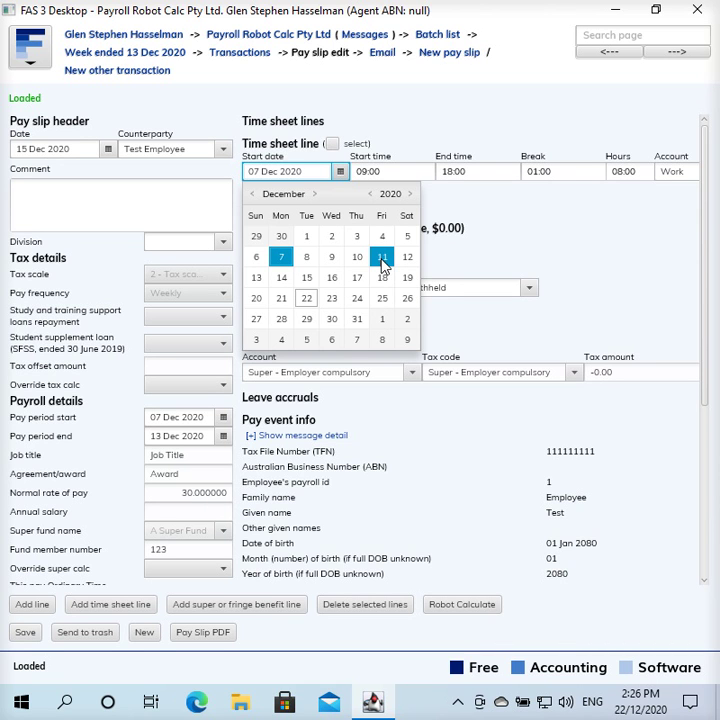
pyautogui.press('Escape')
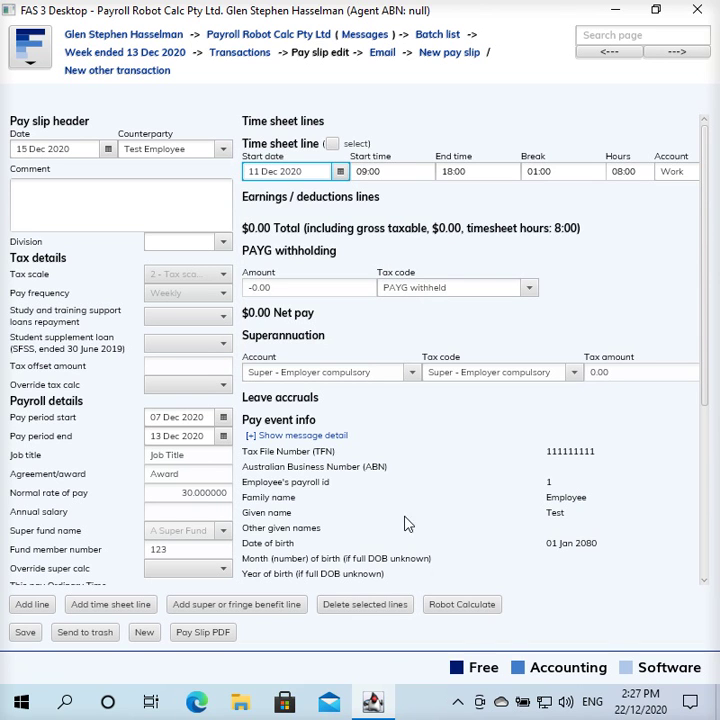
pyautogui.click(470, 608)
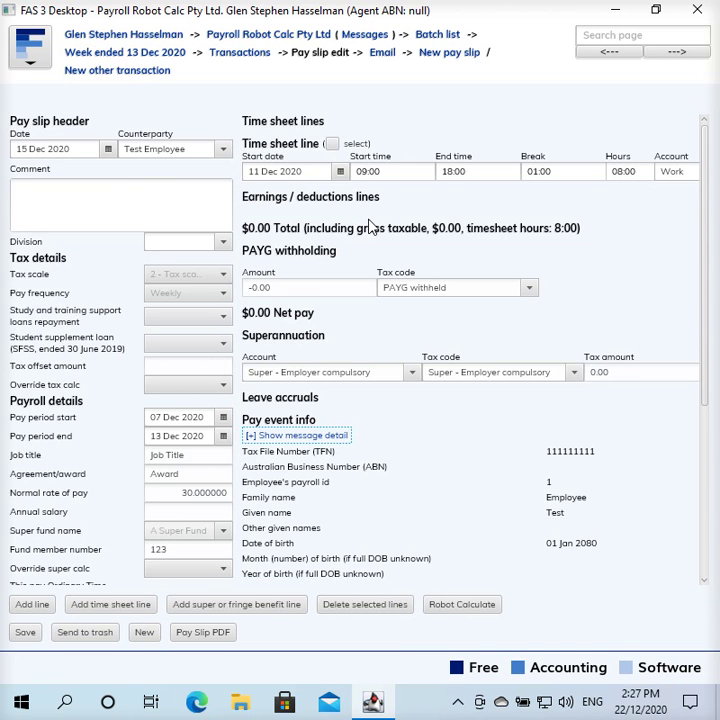
# - Open the calculation rules list of the Normal time account from the business's account list
pyautogui.click(308, 43)
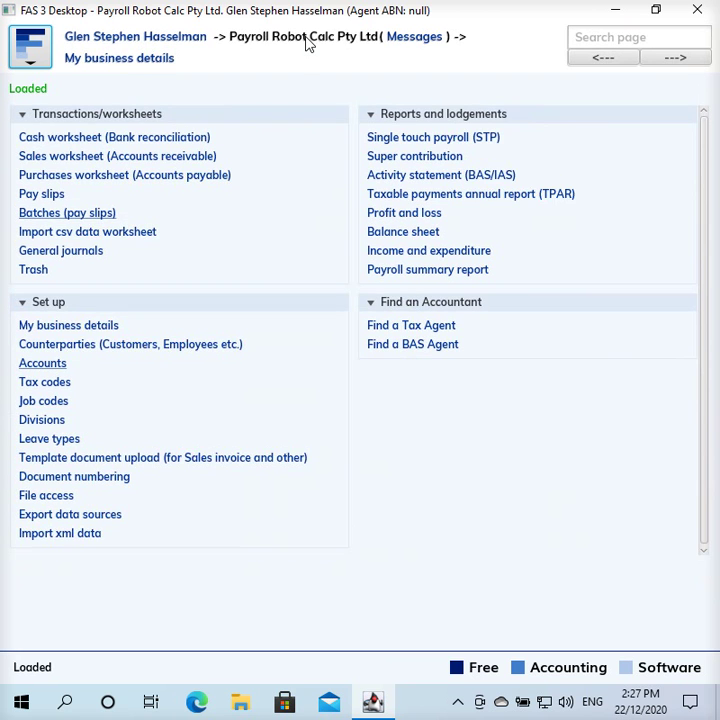
pyautogui.click(48, 365)
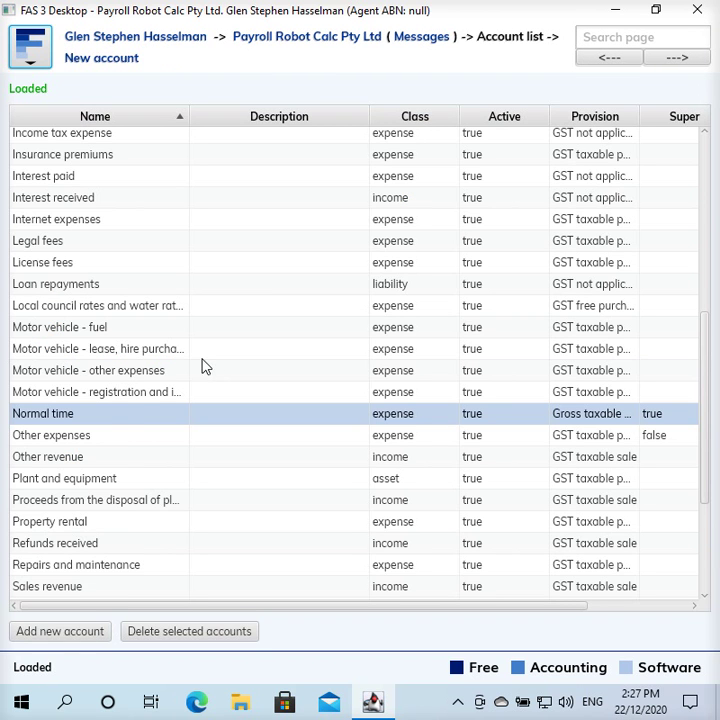
pyautogui.doubleClick(116, 416)
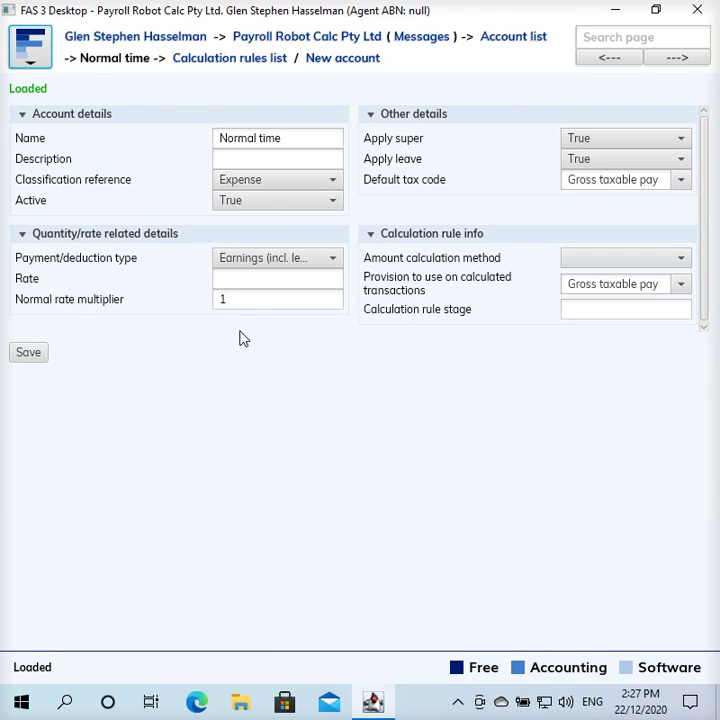
pyautogui.click(268, 61)
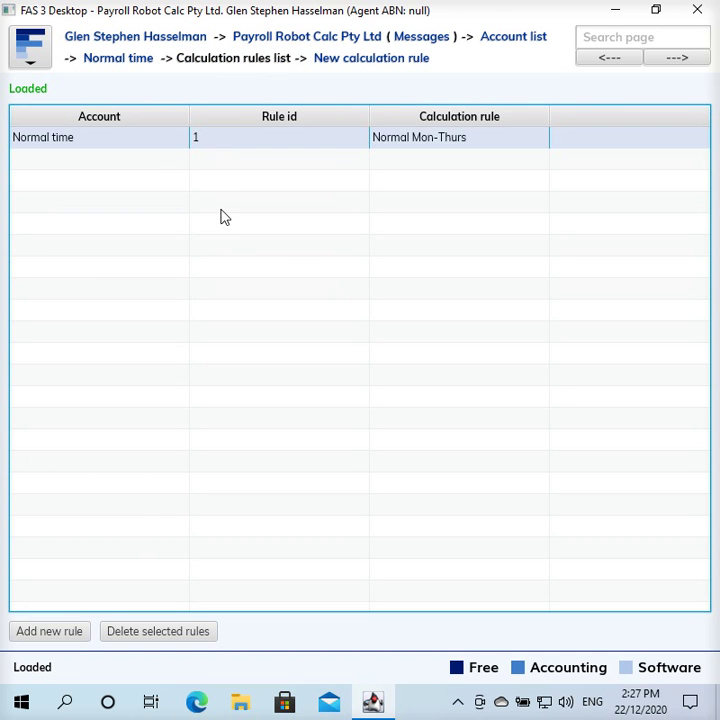
# - Open the Normal Mon-Thurs rule and examine which roster days it covers
pyautogui.doubleClick(240, 147)
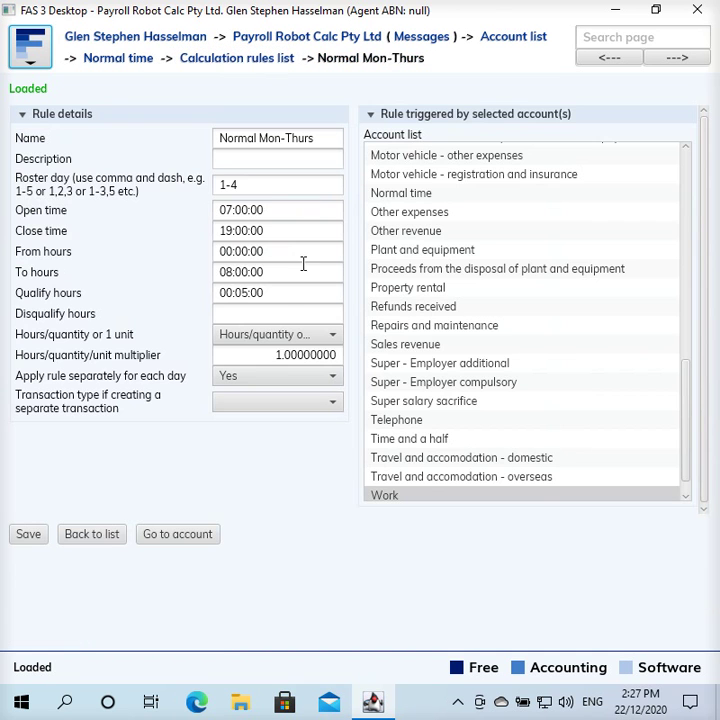
pyautogui.click(245, 184)
pyautogui.moveTo(246, 184); pyautogui.dragTo(190, 171)
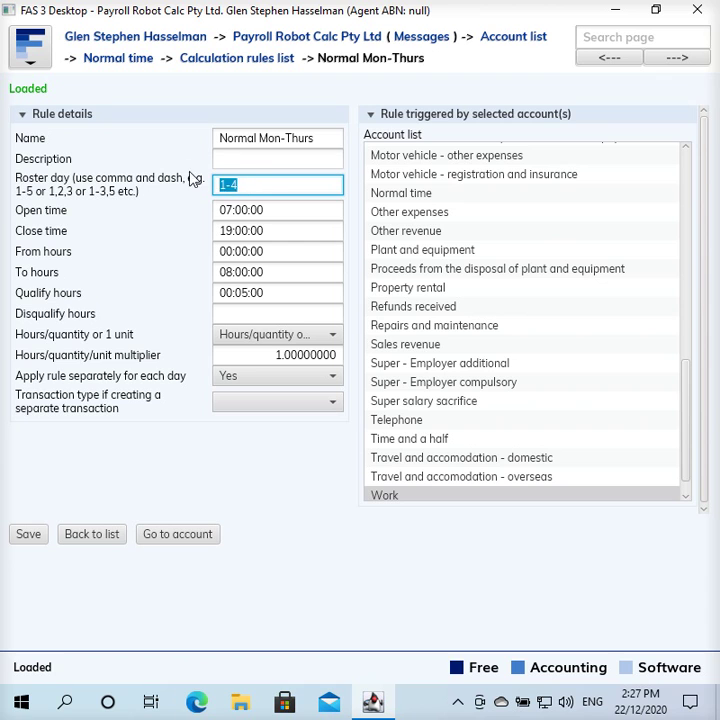
pyautogui.click(262, 183)
# - Start a new calculation rule for Normal time named "Normal - Fri" with roster day 5, triggered by the Work account
pyautogui.click(280, 68)
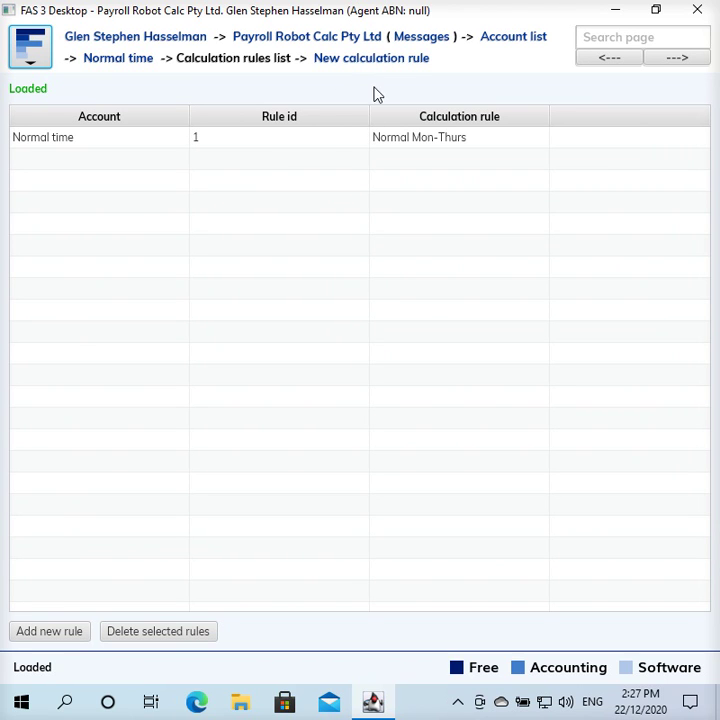
pyautogui.click(393, 63)
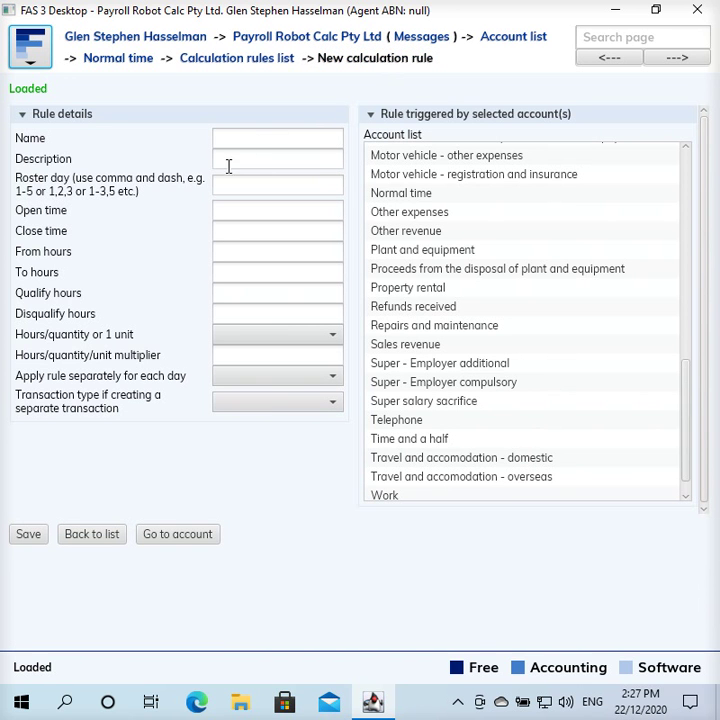
pyautogui.click(250, 138)
pyautogui.write('No')
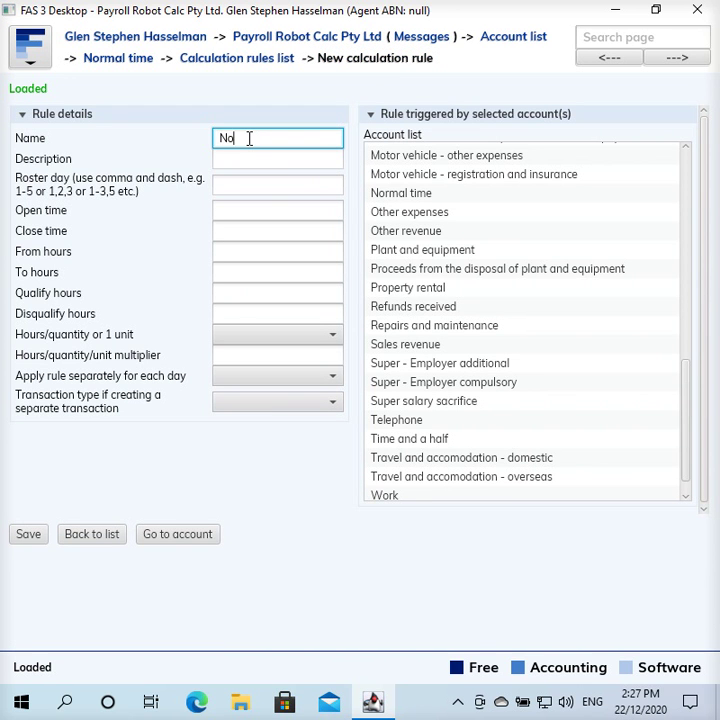
pyautogui.write('rmal - Fri')
pyautogui.click(240, 191)
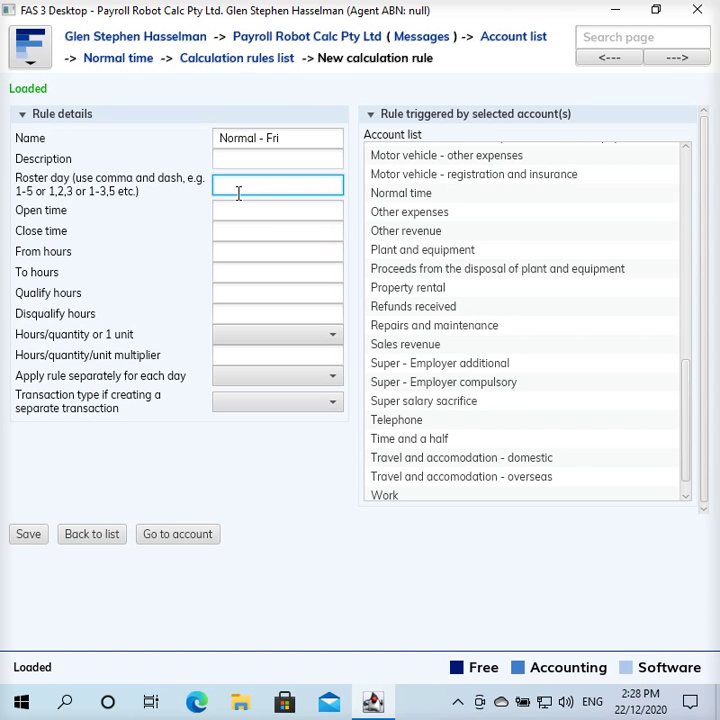
pyautogui.write('5')
pyautogui.scroll(-1, 470, 430)
pyautogui.click(404, 473)
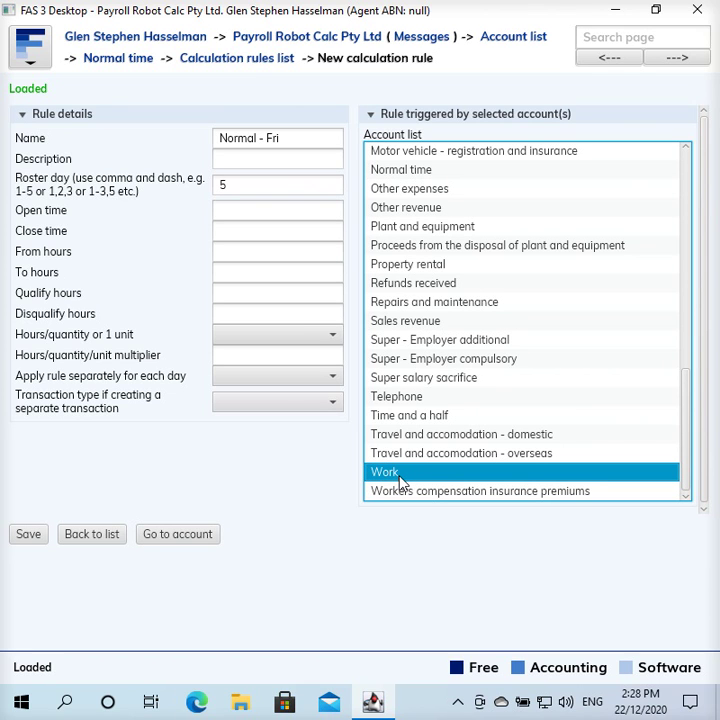
# - Set the Friday rule's hour range from 00:00:00 to 06:00:00
pyautogui.click(233, 252)
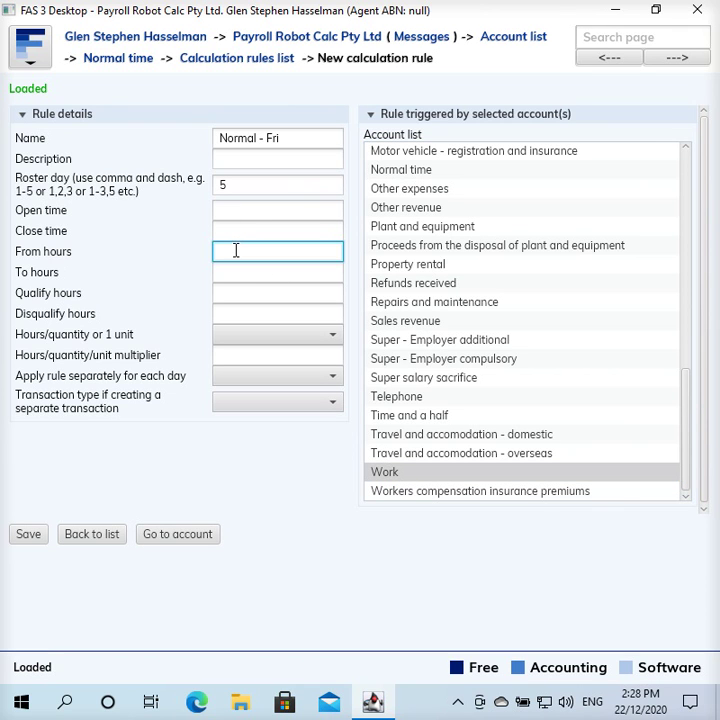
pyautogui.click(231, 268)
pyautogui.click(234, 254)
pyautogui.write('000')
pyautogui.press('Tab')
pyautogui.hotkey('shift', 'Tab')
pyautogui.click(234, 254)
pyautogui.press('Tab')
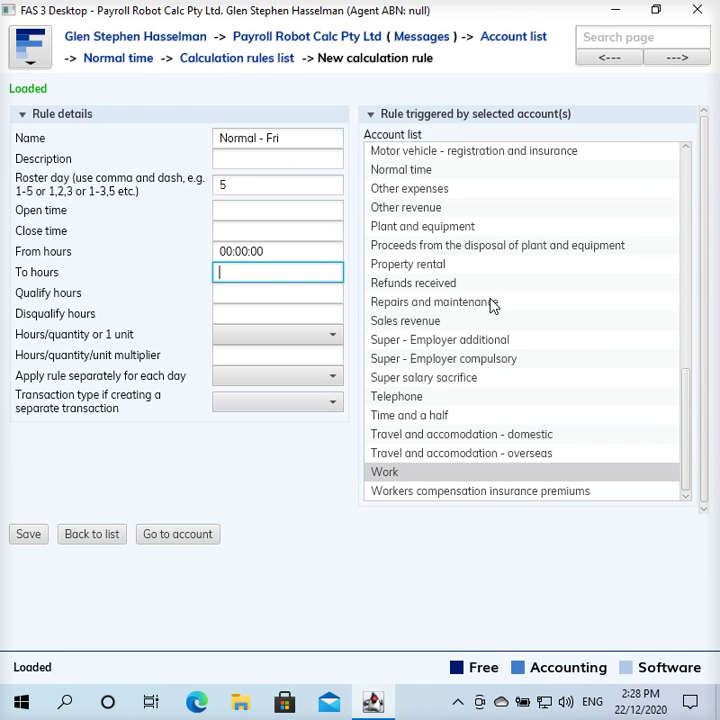
pyautogui.write('06:00')
pyautogui.press('Tab')
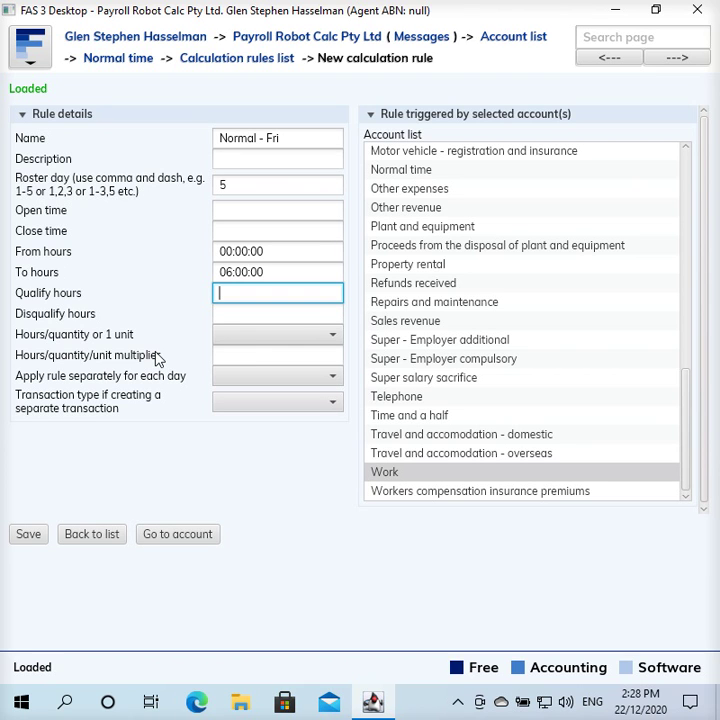
# - Use the hours/quantity of the matched rule with multiplier 1, apply the rule separately for each day, and save it
pyautogui.click(219, 340)
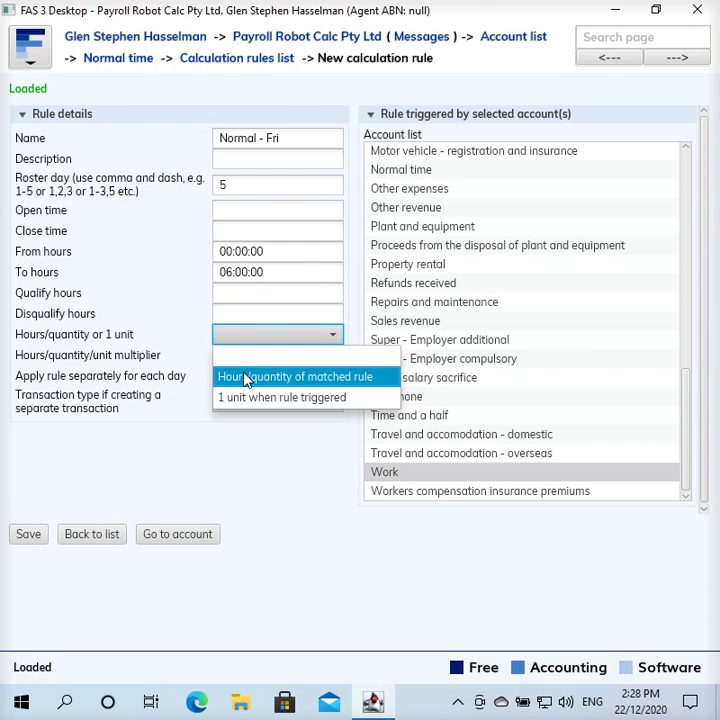
pyautogui.click(245, 377)
pyautogui.click(256, 358)
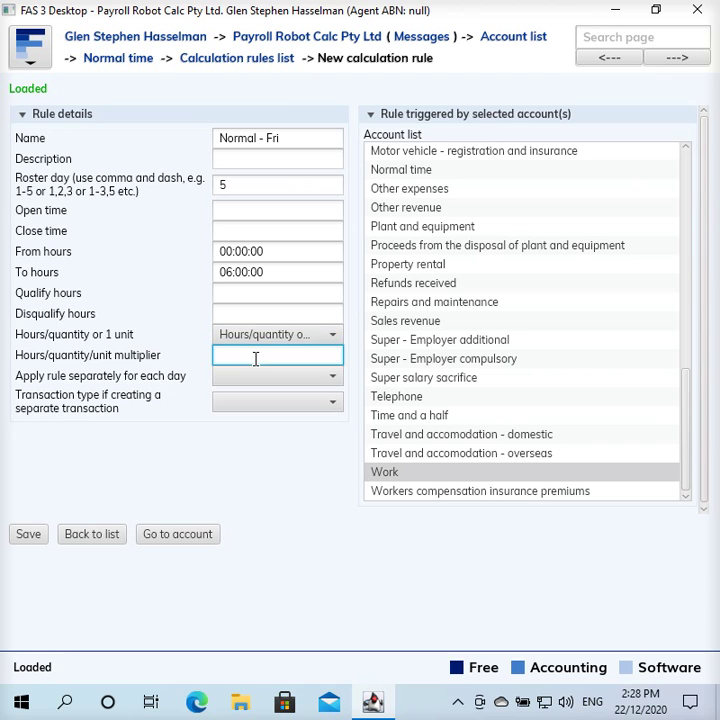
pyautogui.write('1')
pyautogui.press('Tab')
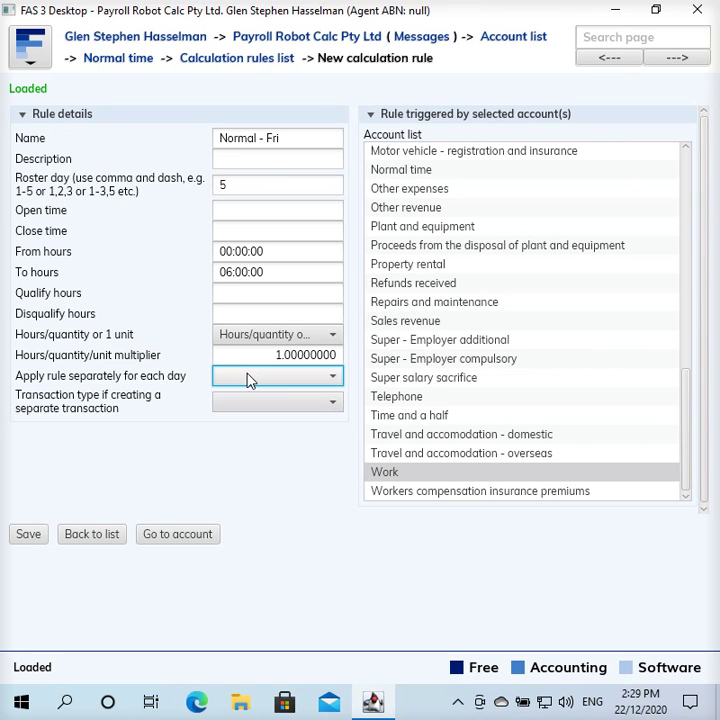
pyautogui.click(250, 377)
pyautogui.click(250, 421)
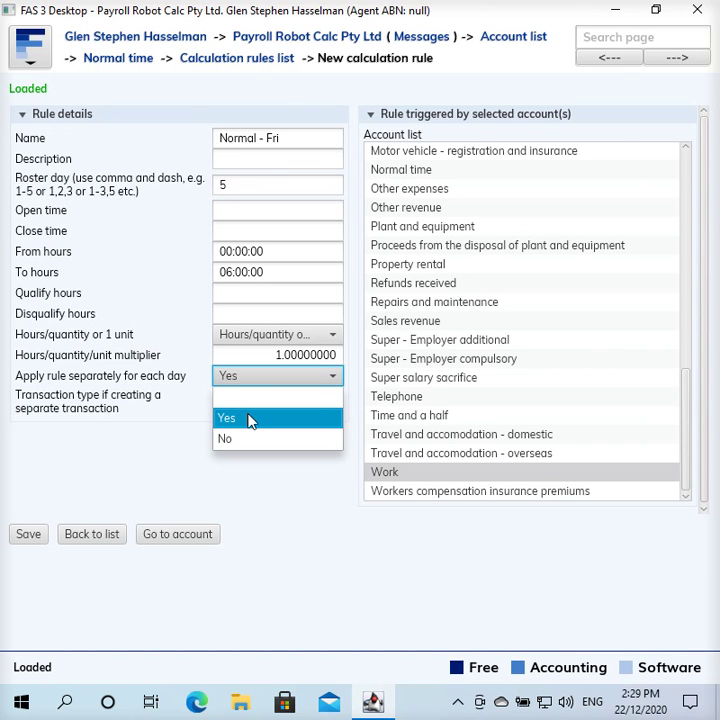
pyautogui.click(249, 419)
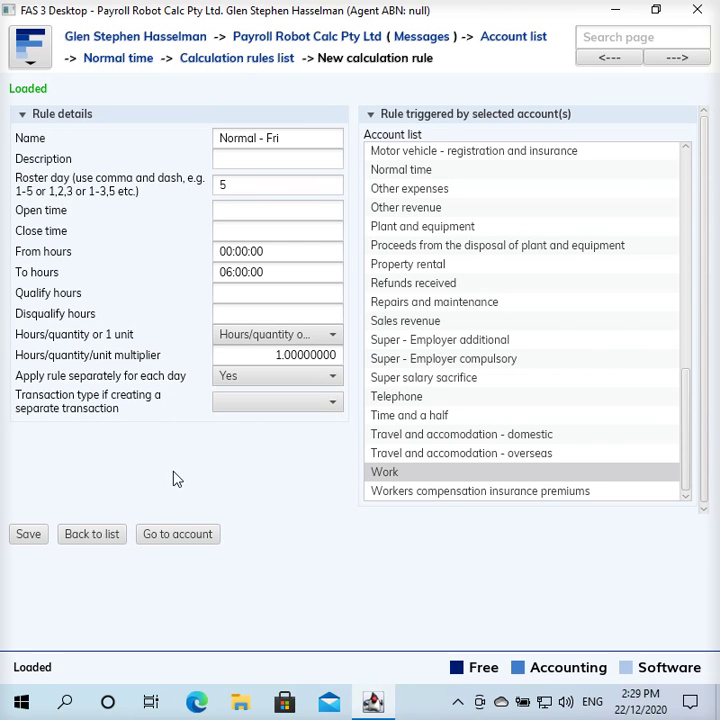
pyautogui.click(28, 538)
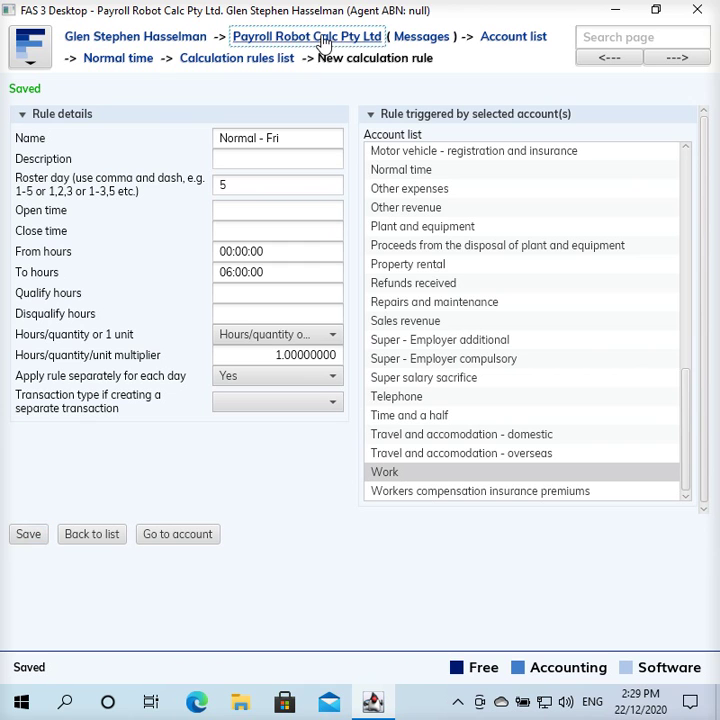
# - Return to the Normal time account's calculation rules list and check for the Normal - Fri rule
pyautogui.click(322, 40)
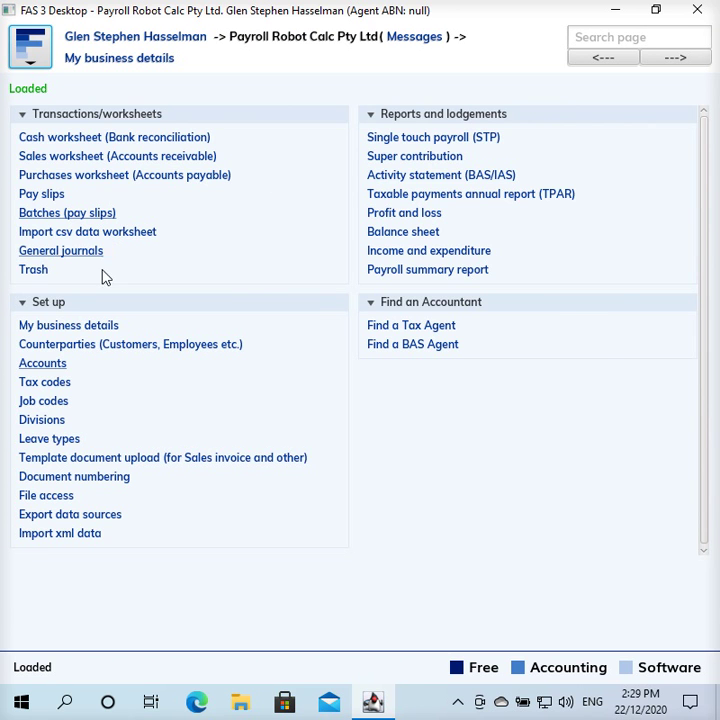
pyautogui.click(57, 367)
pyautogui.doubleClick(87, 415)
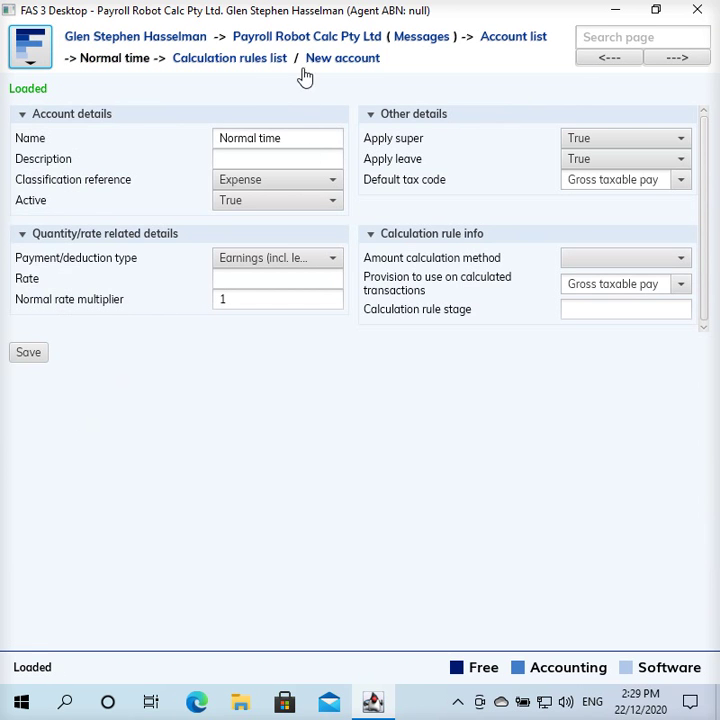
pyautogui.click(248, 60)
pyautogui.click(228, 142)
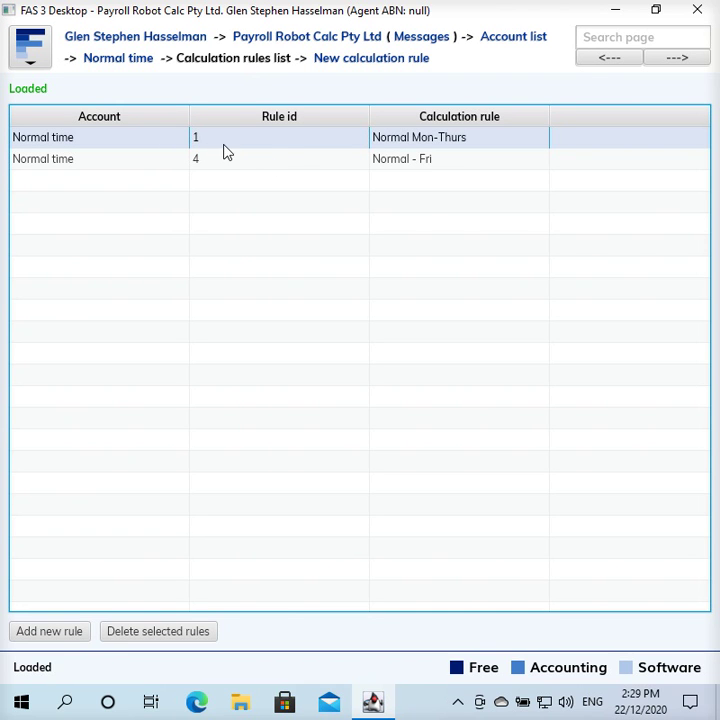
pyautogui.click(317, 162)
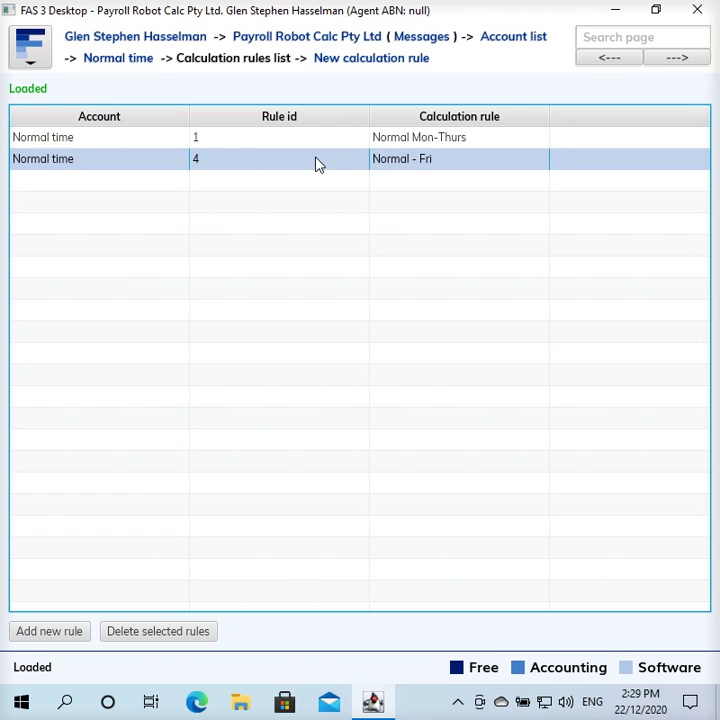
# - Open the employee's pay slip in the batch for the week ended 13 Dec 2020
pyautogui.click(255, 37)
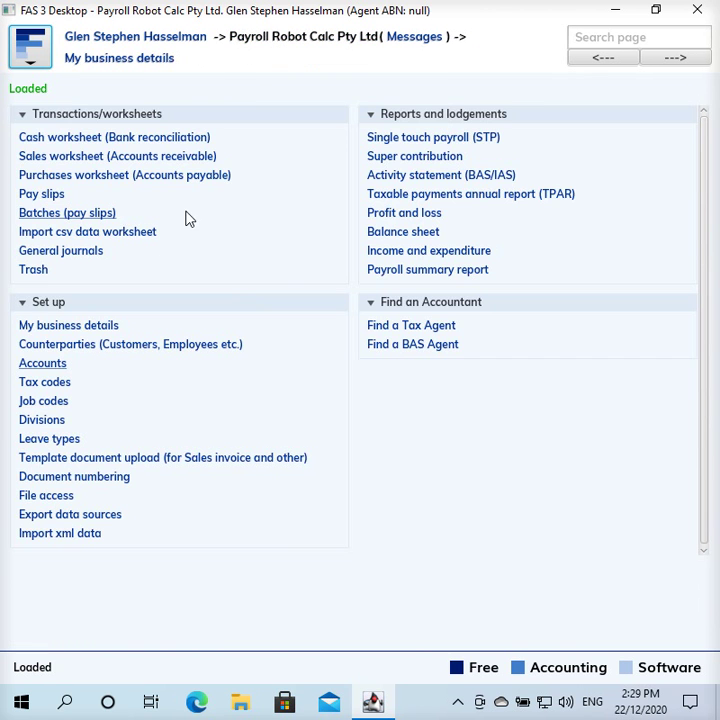
pyautogui.click(103, 214)
pyautogui.doubleClick(196, 141)
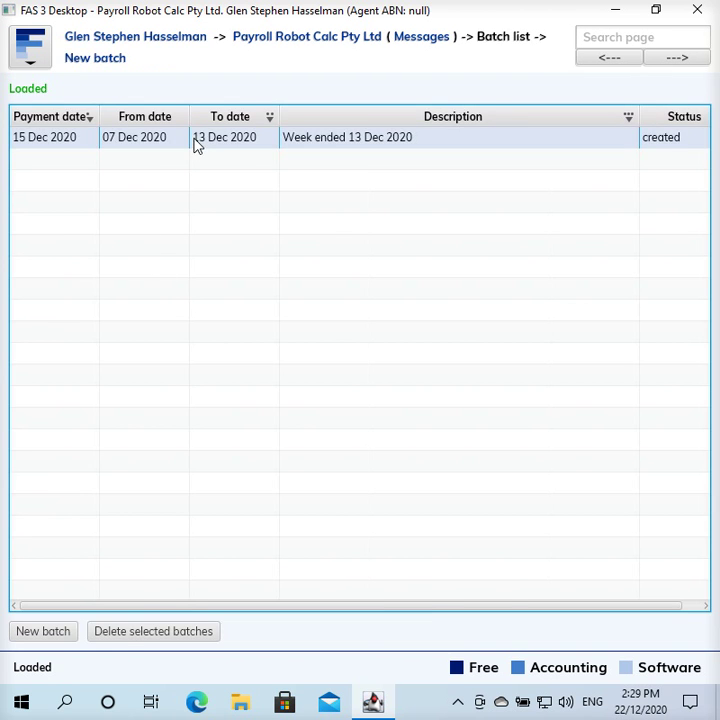
pyautogui.doubleClick(253, 164)
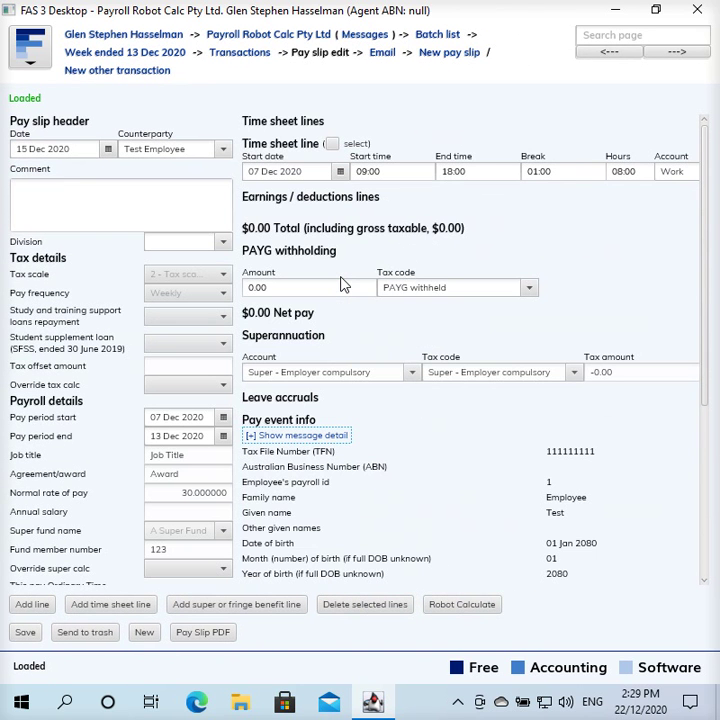
# - Change the time sheet line's start date to Friday 11 Dec 2020 and recalculate the pay slip with Robot Calculate
pyautogui.click(340, 172)
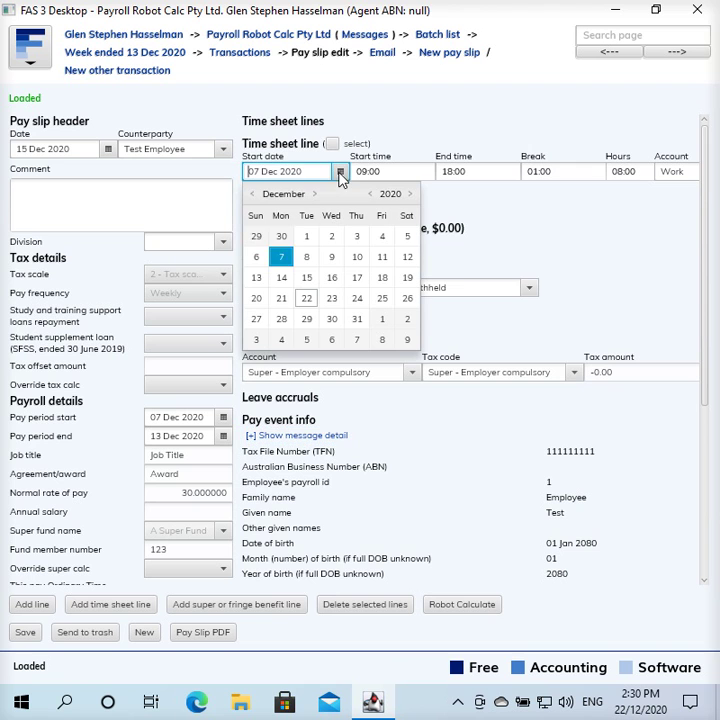
pyautogui.click(381, 258)
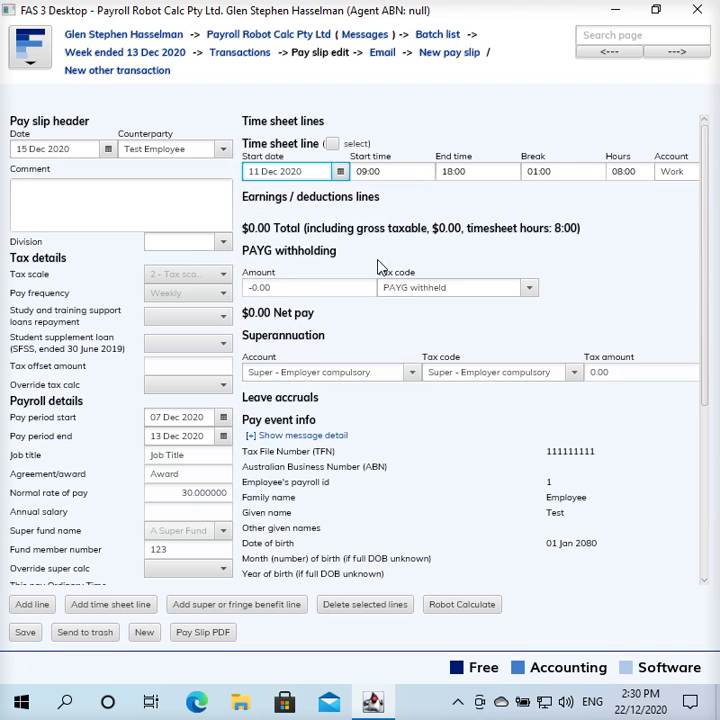
pyautogui.click(441, 605)
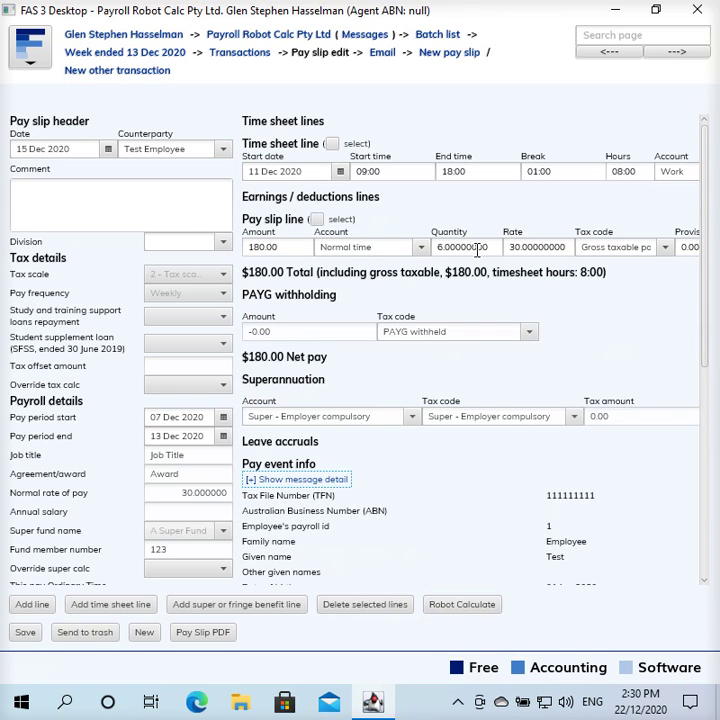
pyautogui.moveTo(492, 251)
pyautogui.mouseDown()
pyautogui.moveTo(436, 247)
pyautogui.moveTo(496, 247)
pyautogui.mouseUp()
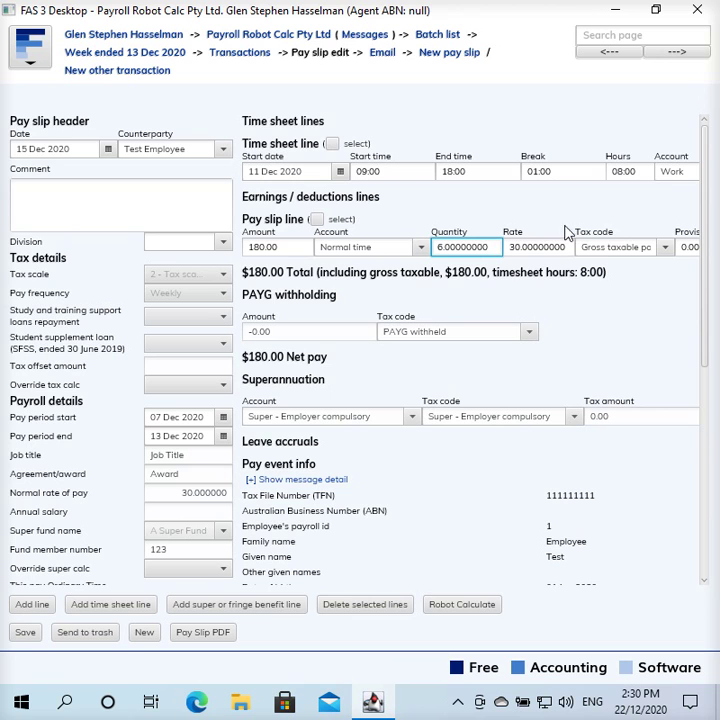
pyautogui.click(645, 172)
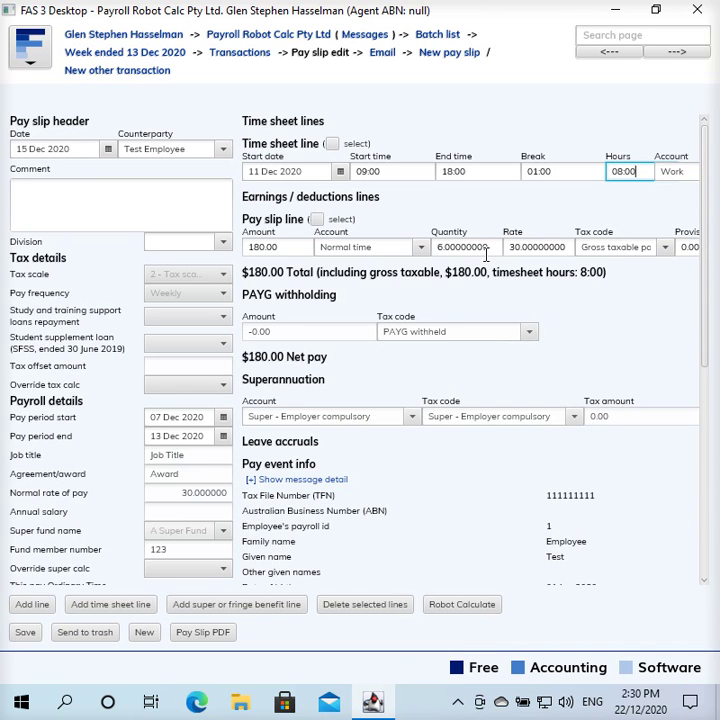
# - Set the time sheet line's start date to Monday 07 Dec 2020 and add four more time sheet lines covering 08 to 11 Dec
pyautogui.click(340, 173)
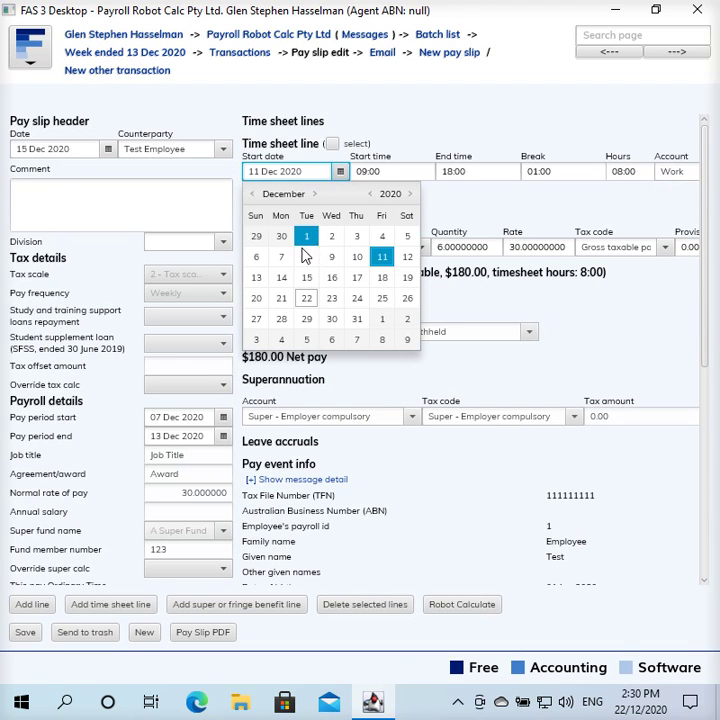
pyautogui.click(283, 262)
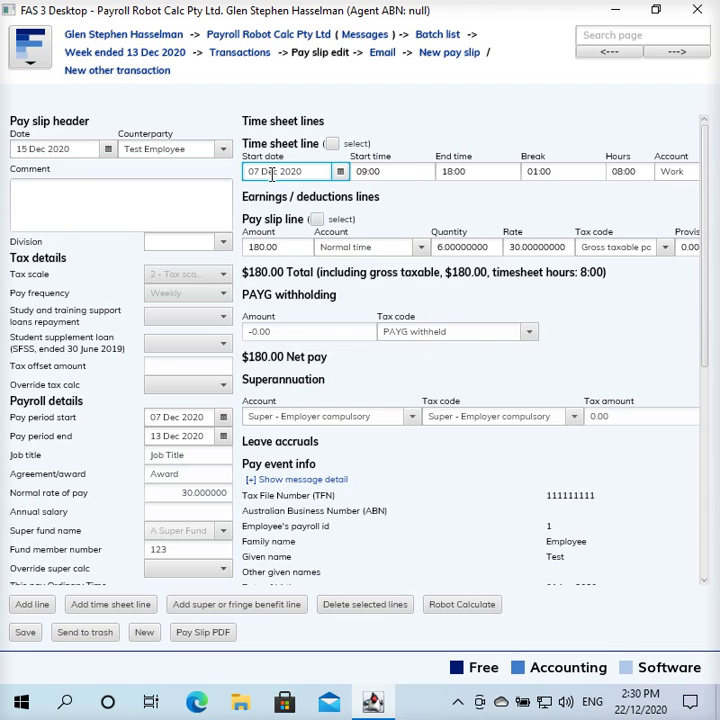
pyautogui.click(138, 606)
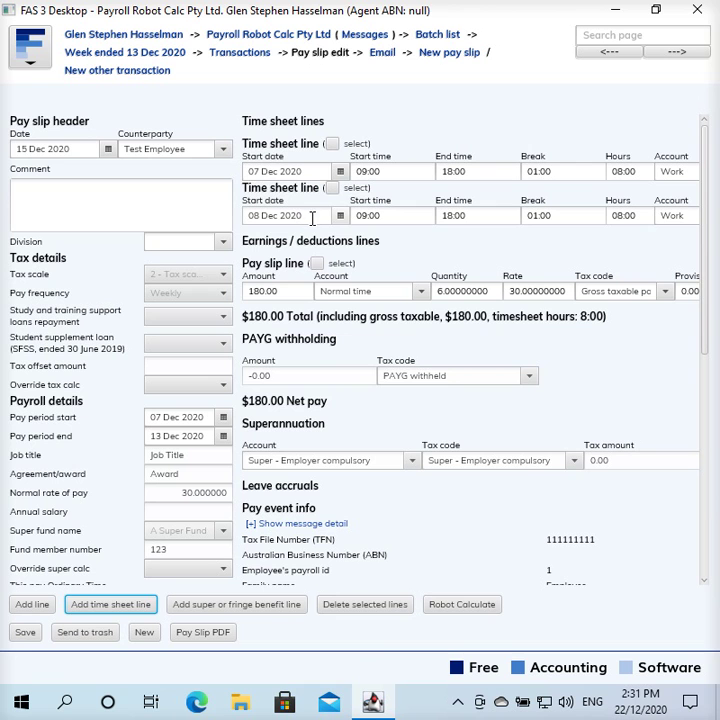
pyautogui.click(117, 605)
pyautogui.click(117, 605)
pyautogui.click(117, 606)
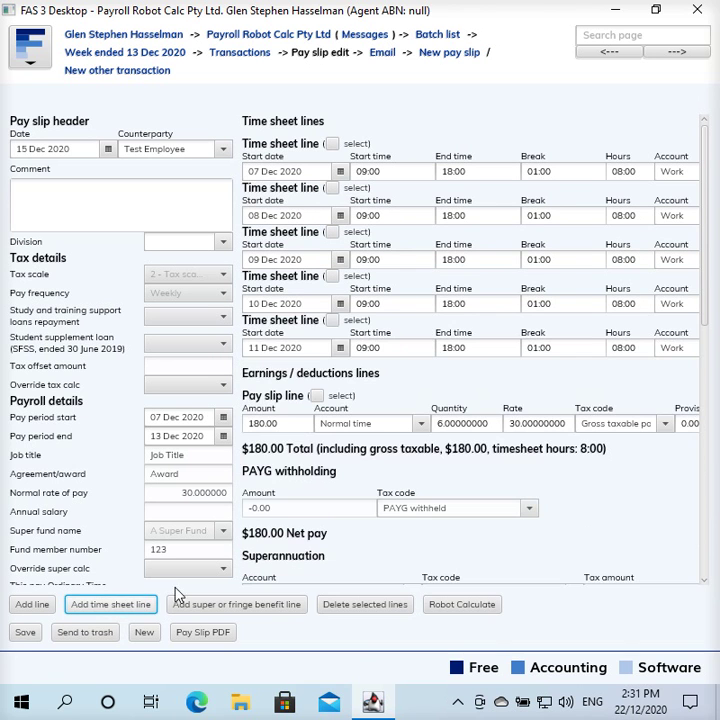
# - Set the end time of the 11 Dec 2020 time sheet line to 16:00 and recalculate the pay slip with Robot Calculate
pyautogui.click(455, 348)
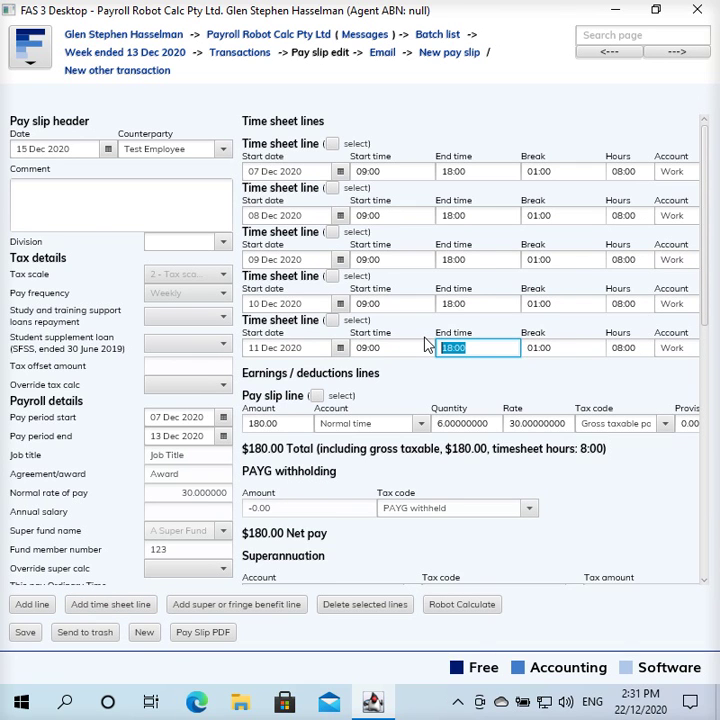
pyautogui.write('16')
pyautogui.press('Tab')
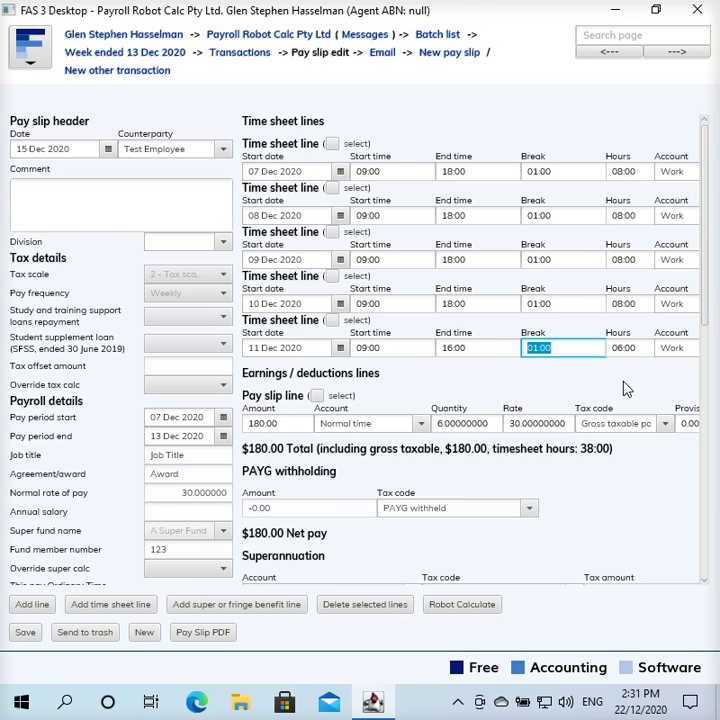
pyautogui.click(452, 606)
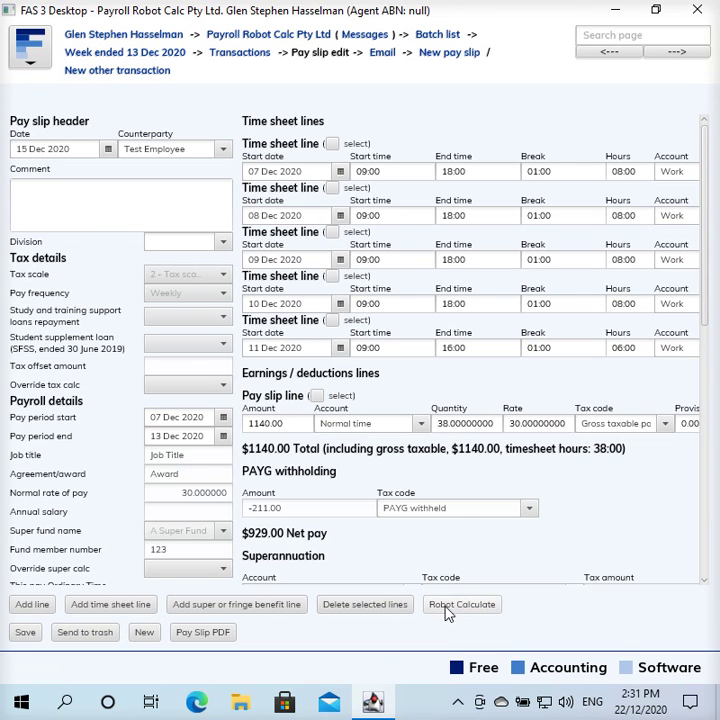
# - Check the quantity on the Normal time pay slip line and save the pay slip
pyautogui.scroll(-2, 388, 486)
pyautogui.moveTo(495, 327); pyautogui.dragTo(410, 308)
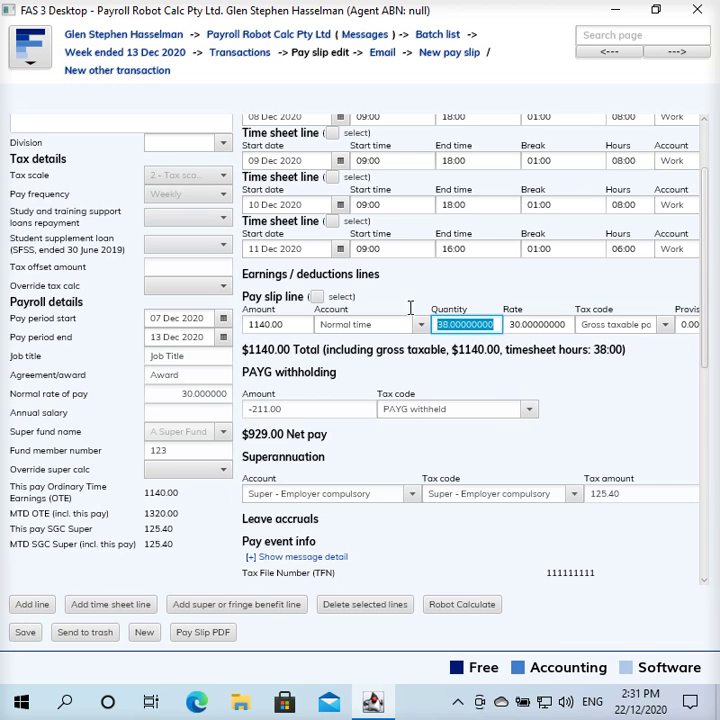
pyautogui.click(498, 326)
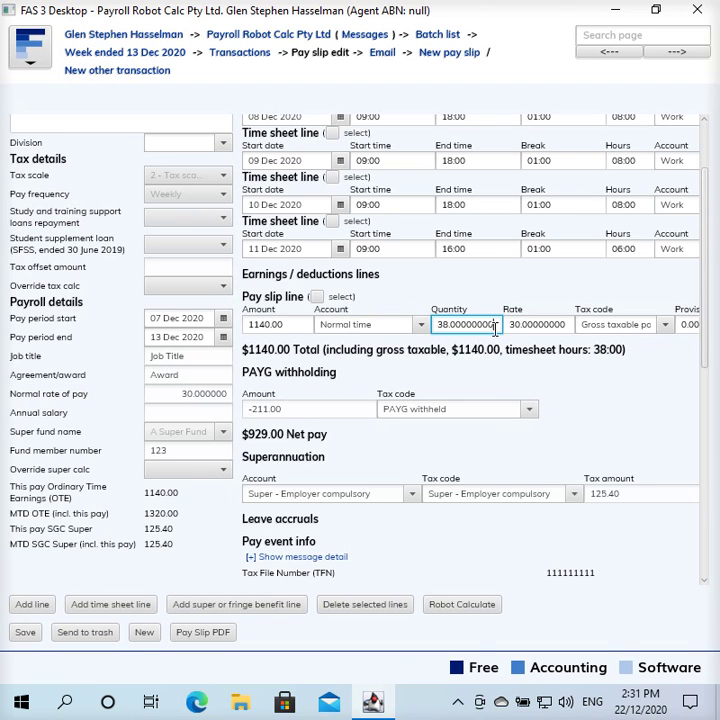
pyautogui.click(25, 634)
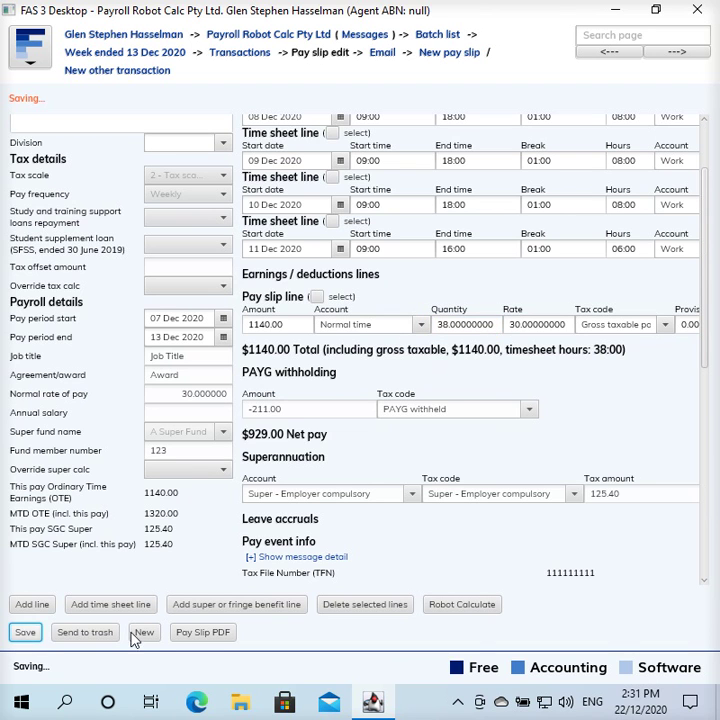